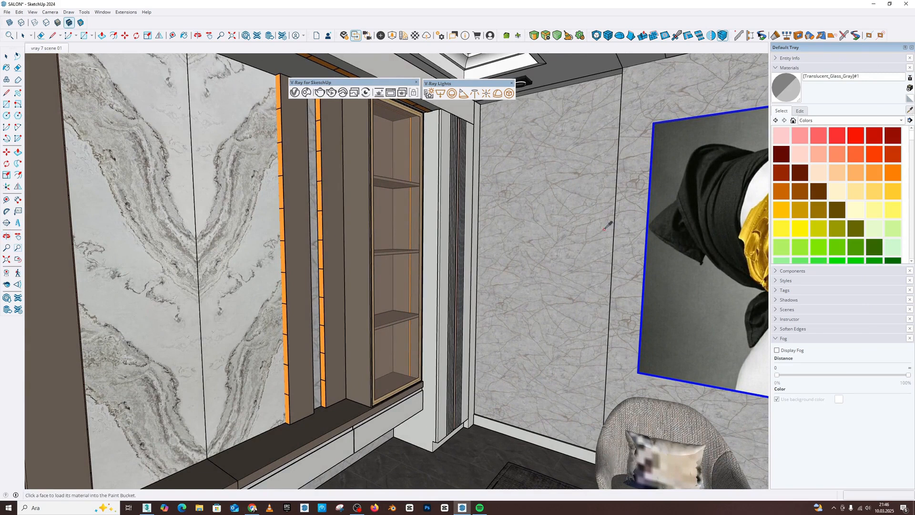
Sample the textured wall's Color B08 material, convert it for editing in V-Ray and clear its diffuse texture.
left_click(549, 164)
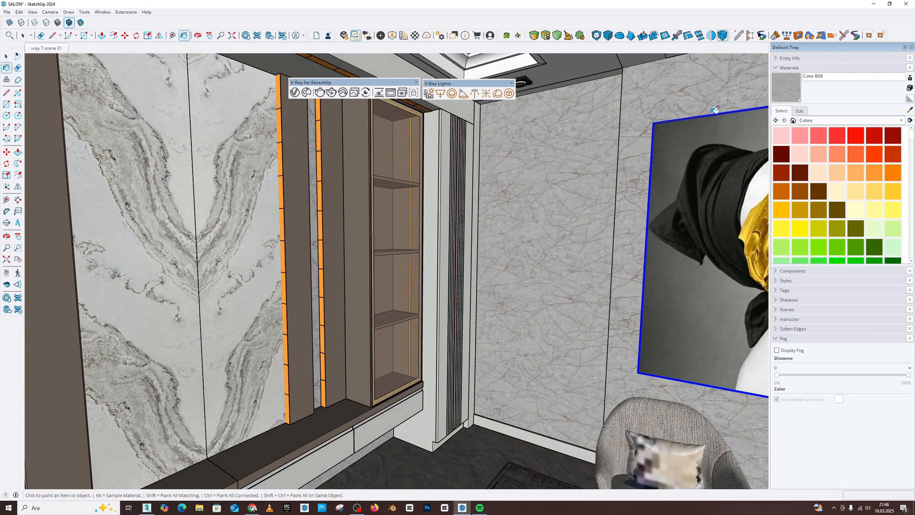
left_click(799, 111)
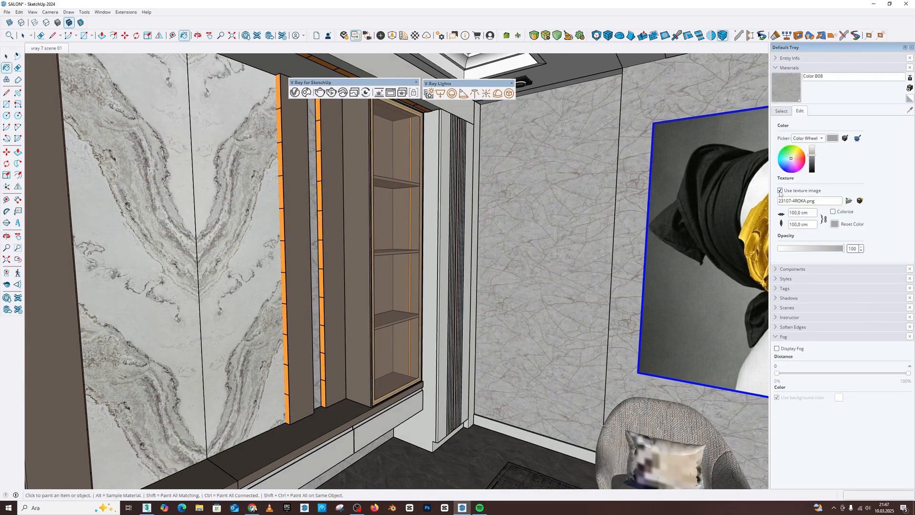
left_click(295, 93)
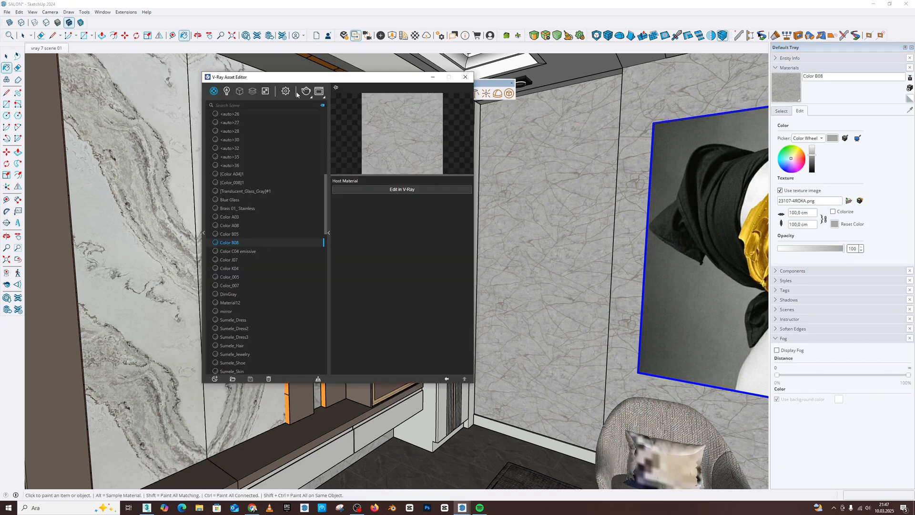
left_click(397, 191)
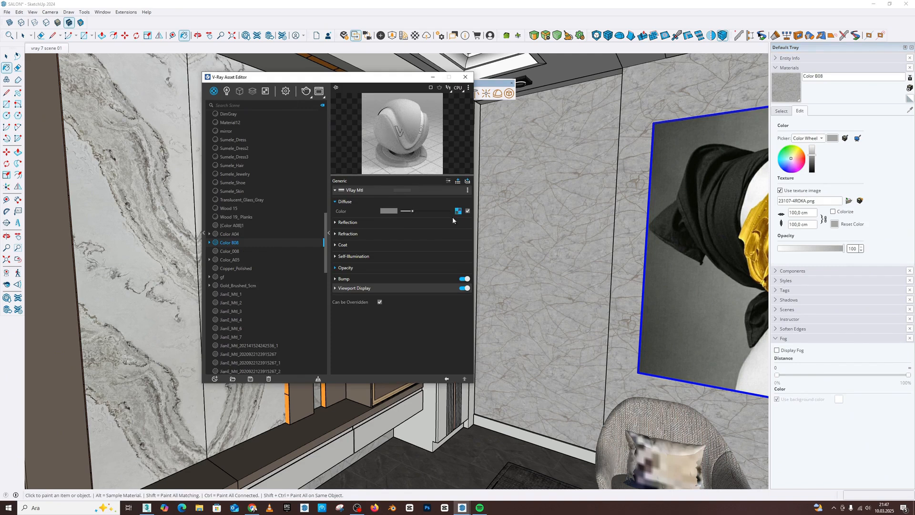
left_click(458, 211)
left_click(446, 235)
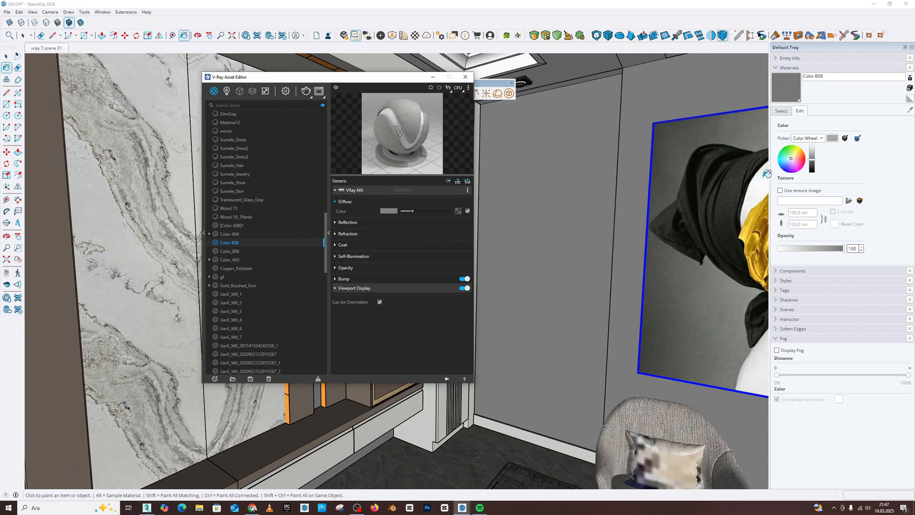
Lighten the wall material's color to near white and set its reflection glossiness to 0.5.
left_click_drag(812, 163, 814, 152)
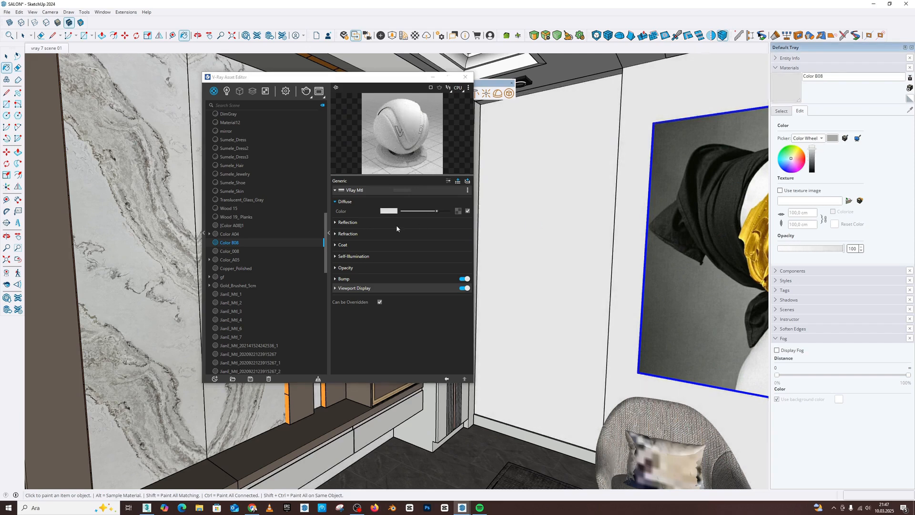
left_click(361, 223)
left_click_drag(447, 242, 426, 244)
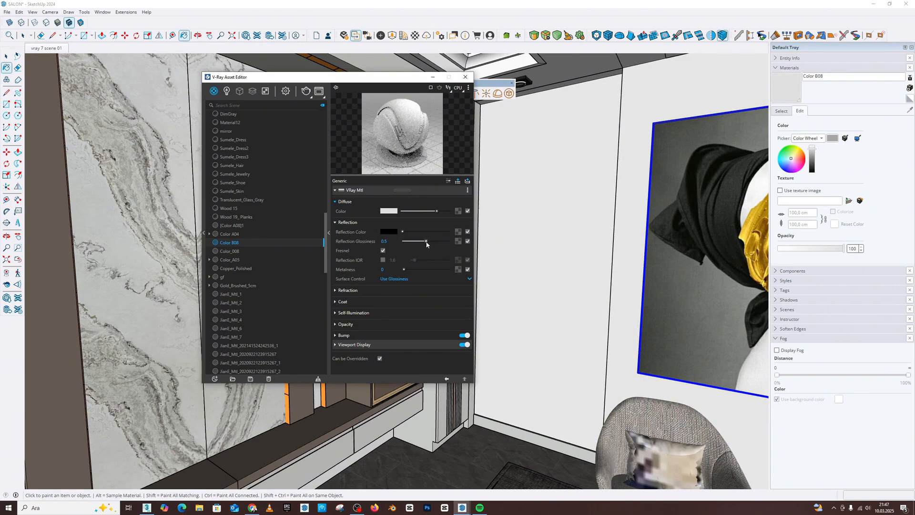
left_click(465, 77)
Sample the glass material of a recessed ceiling spotlight's lens.
middle_click_drag(553, 232, 433, 237)
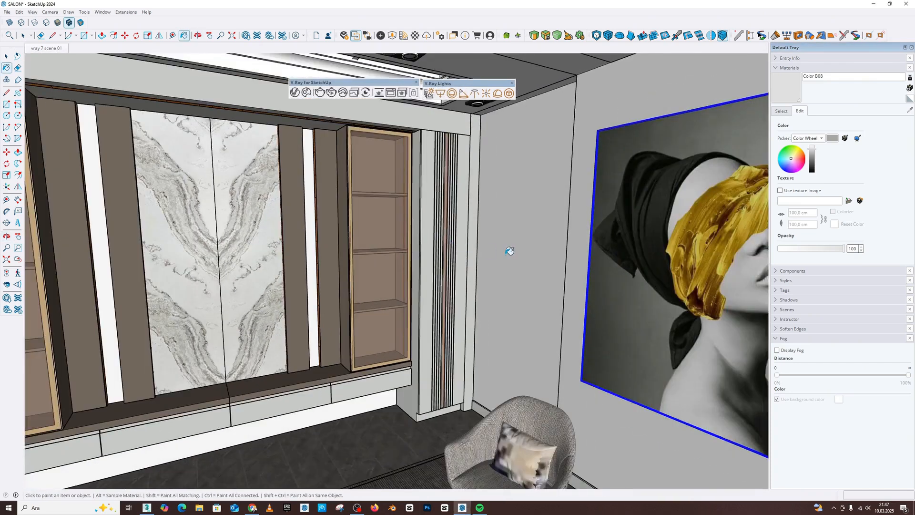
middle_click_drag(507, 249, 457, 245)
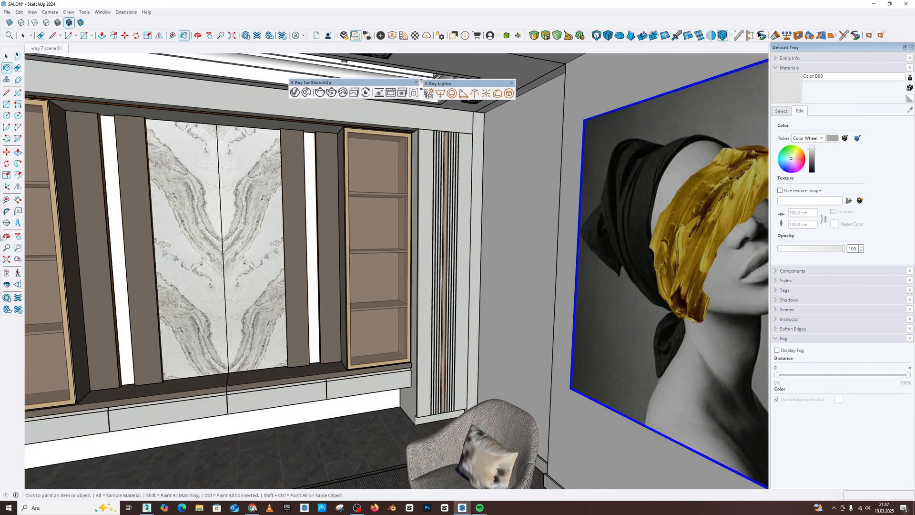
left_click(6, 285)
mouse_move(380, 242)
left_mouse_down()
mouse_move(385, 212)
mouse_move(432, 158)
left_mouse_up()
scroll(398, 174, "up", 6)
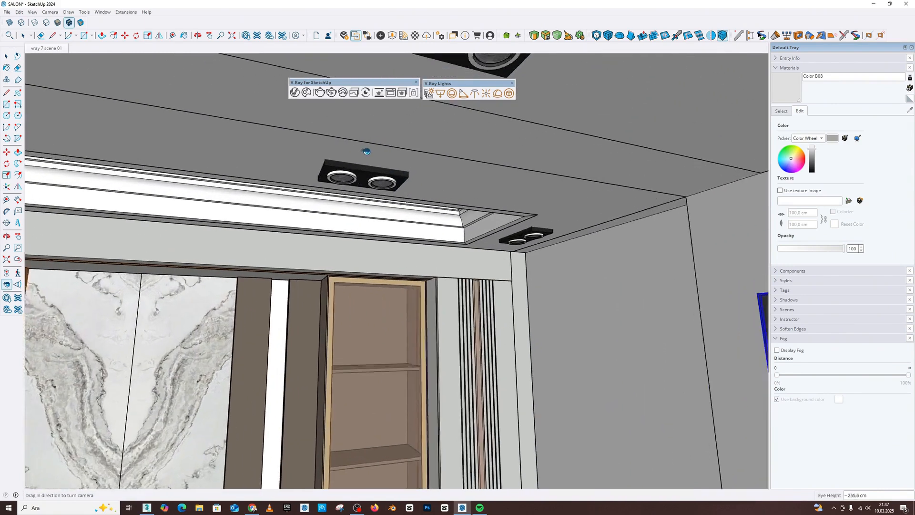
middle_click_drag(339, 163, 361, 119)
scroll(367, 205, "up", 2)
middle_click_drag(329, 190, 360, 119)
scroll(332, 190, "down", 3)
key("b")
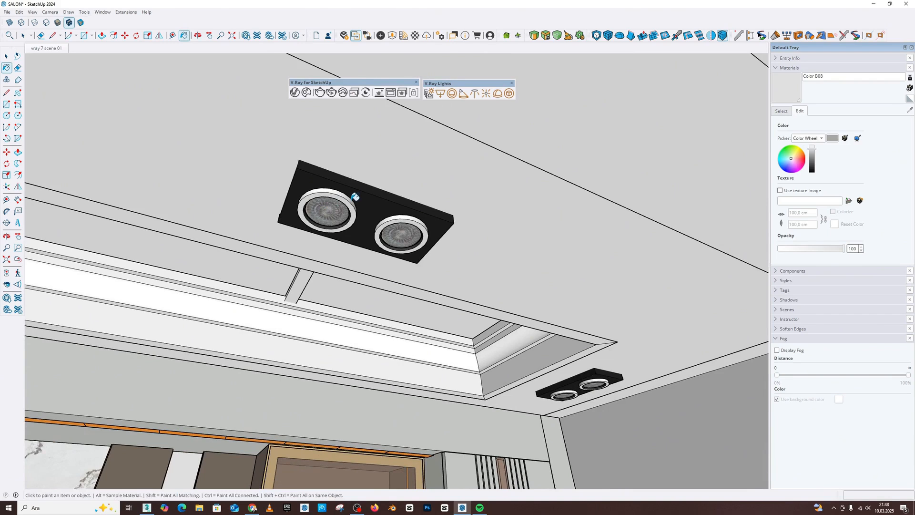
left_click(781, 112)
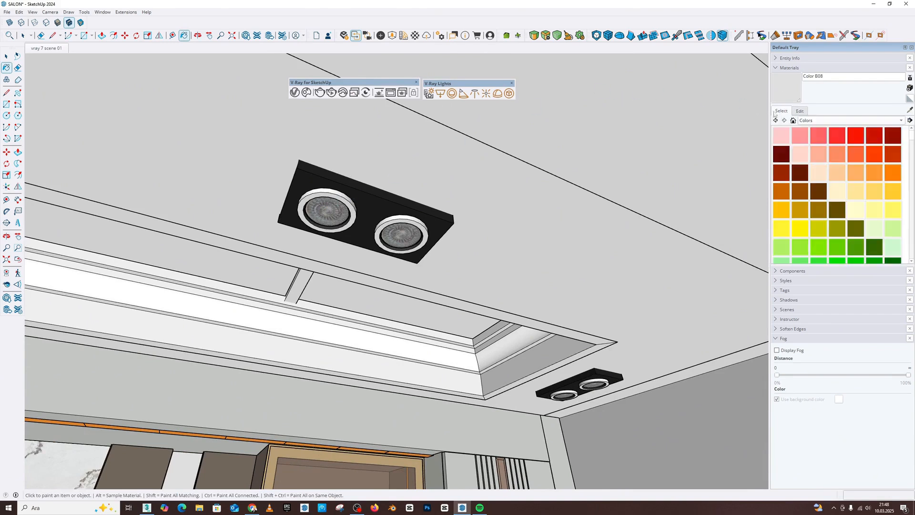
left_click(910, 111)
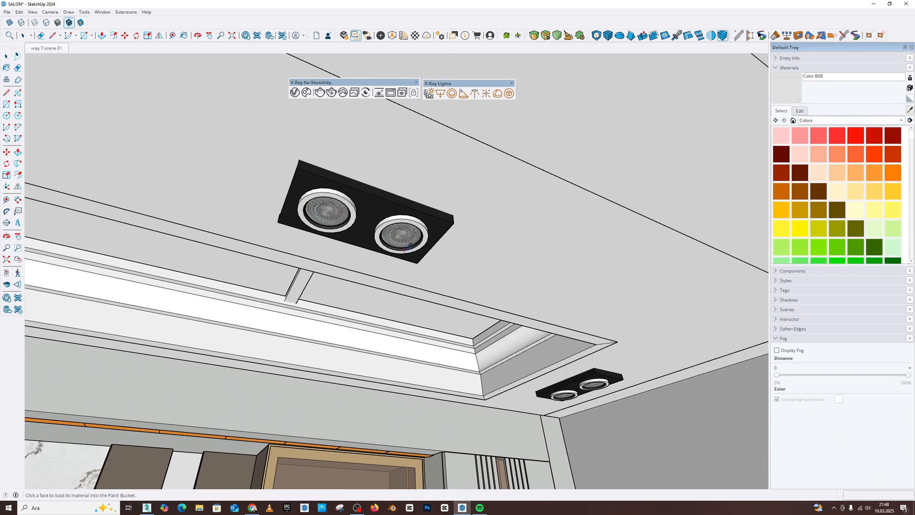
left_click(403, 232)
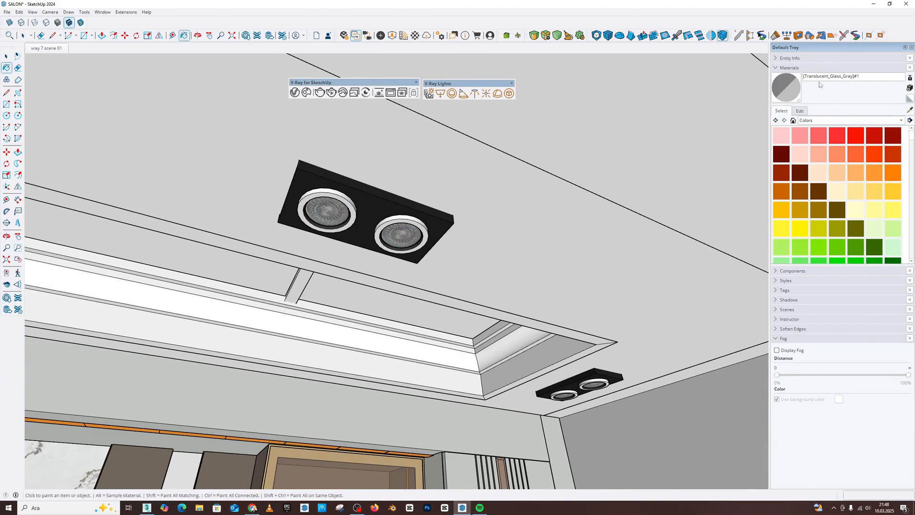
Convert the sampled lens glass for editing in V-Ray and add an Emissive layer to it.
left_click(295, 93)
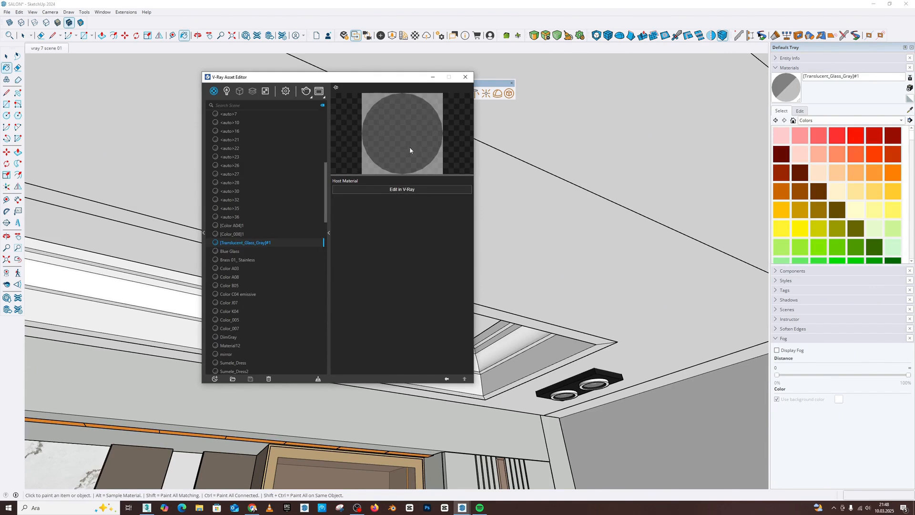
left_click(402, 190)
left_click_drag(389, 82, 629, 136)
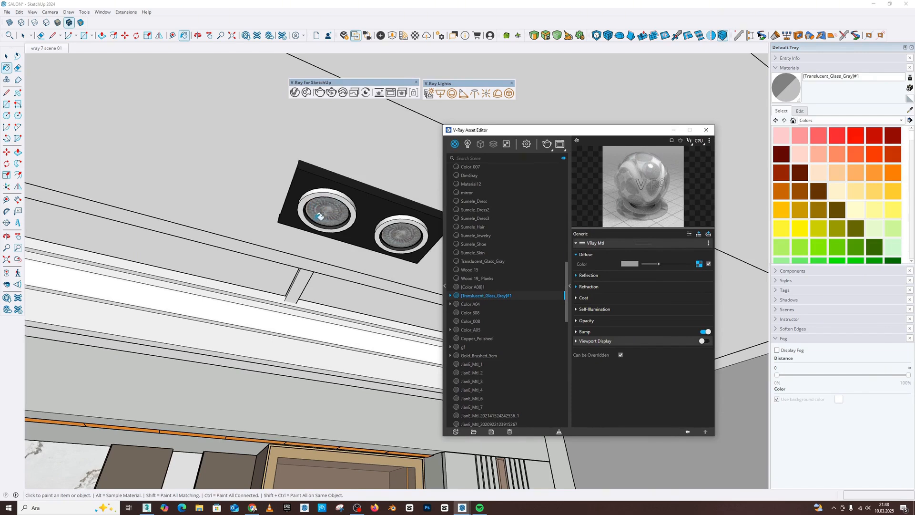
left_click(708, 234)
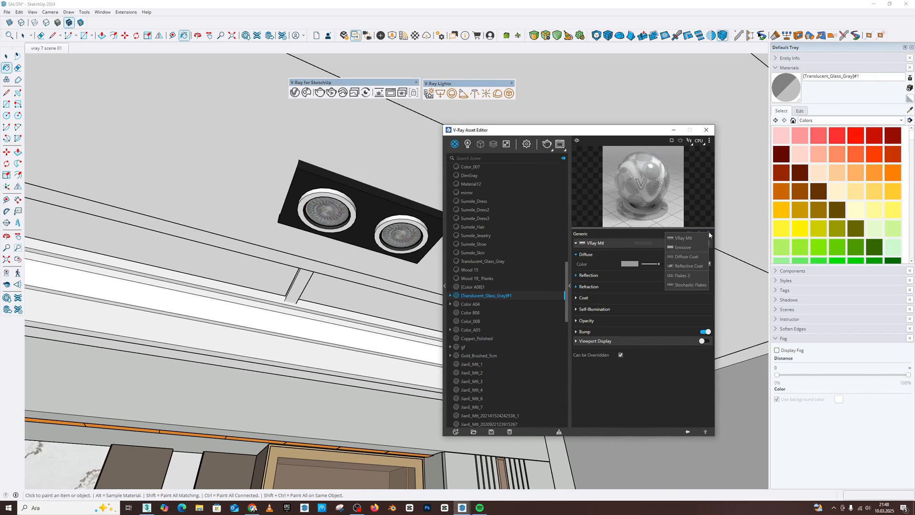
left_click(680, 248)
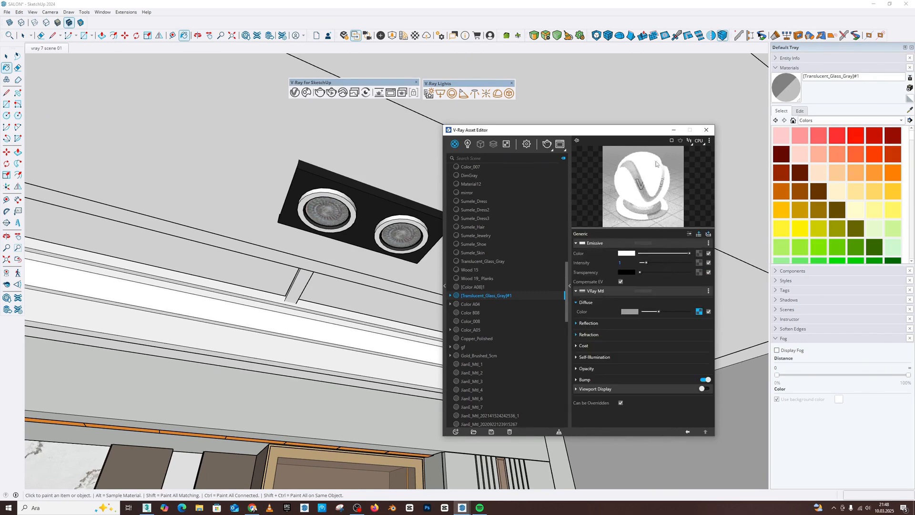
Warm the lens material's emissive color to a temperature of 5559 K and close the material editor.
left_click(626, 254)
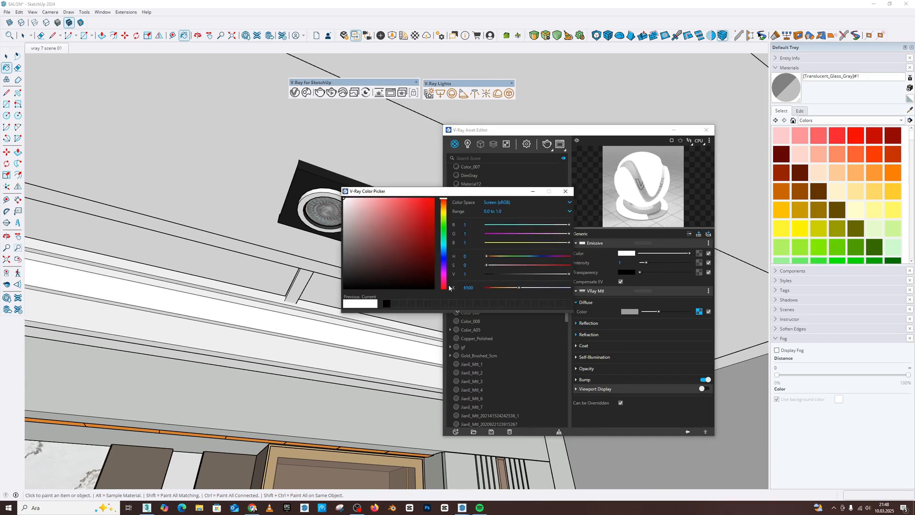
mouse_move(521, 291)
left_mouse_down()
mouse_move(501, 288)
mouse_move(546, 292)
mouse_move(513, 289)
left_mouse_up()
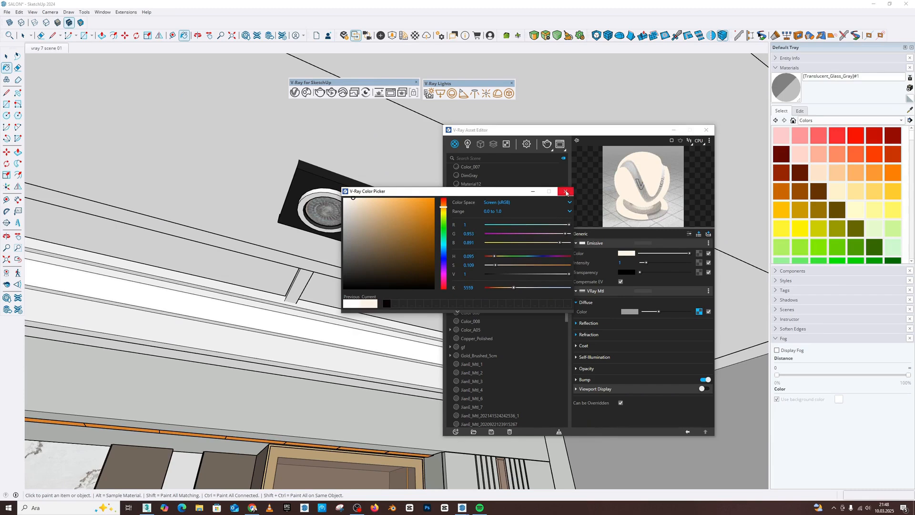
left_click(565, 191)
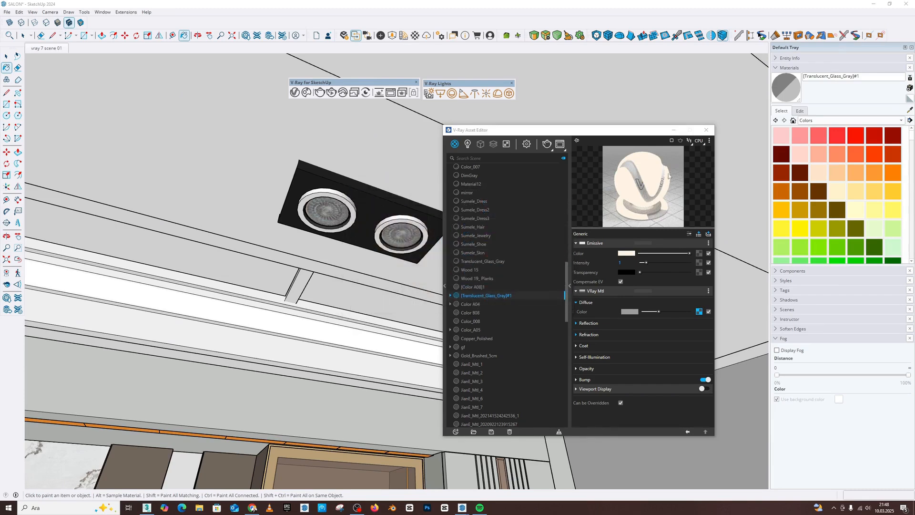
left_click(707, 130)
mouse_move(421, 307)
middle_mouse_down()
mouse_move(419, 315)
mouse_move(415, 295)
middle_mouse_up()
scroll(419, 315, "down", 4)
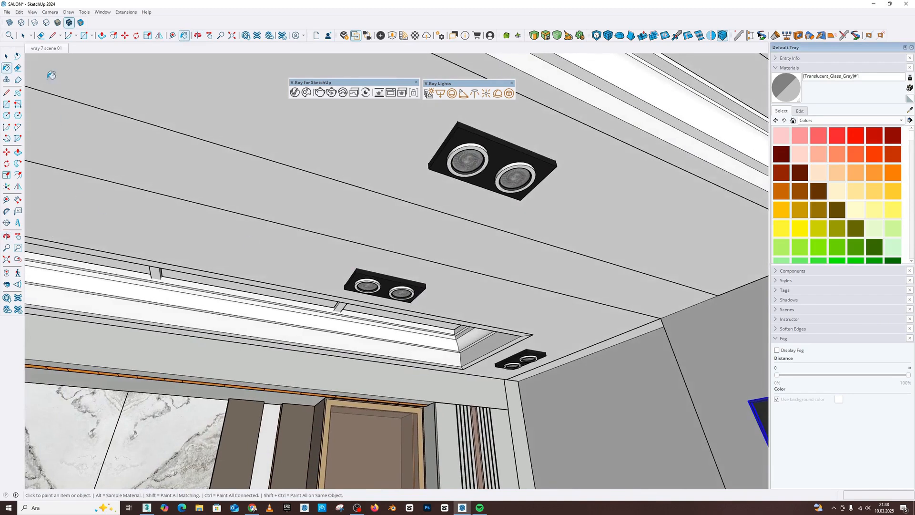
left_click(7, 284)
left_click_drag(448, 297, 457, 309)
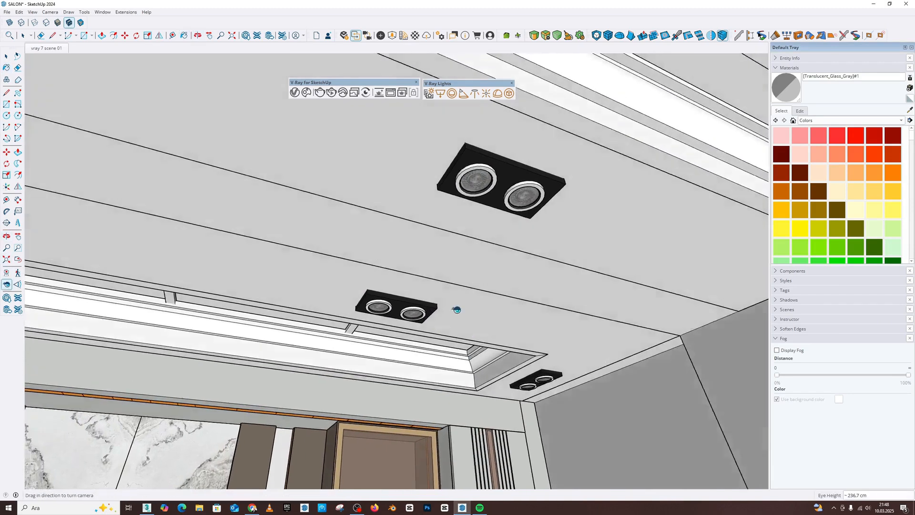
scroll(429, 333, "up", 3)
key("space")
scroll(423, 339, "up", 3)
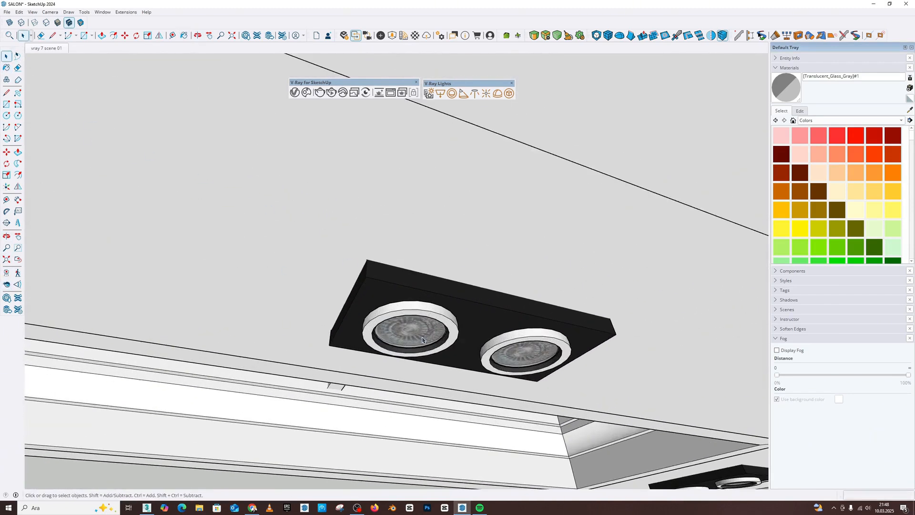
double_click(390, 305)
double_click(385, 303)
scroll(385, 304, "down", 3)
middle_click_drag(385, 304, 382, 298)
scroll(382, 298, "down", 2)
double_click(396, 317)
left_click(397, 321)
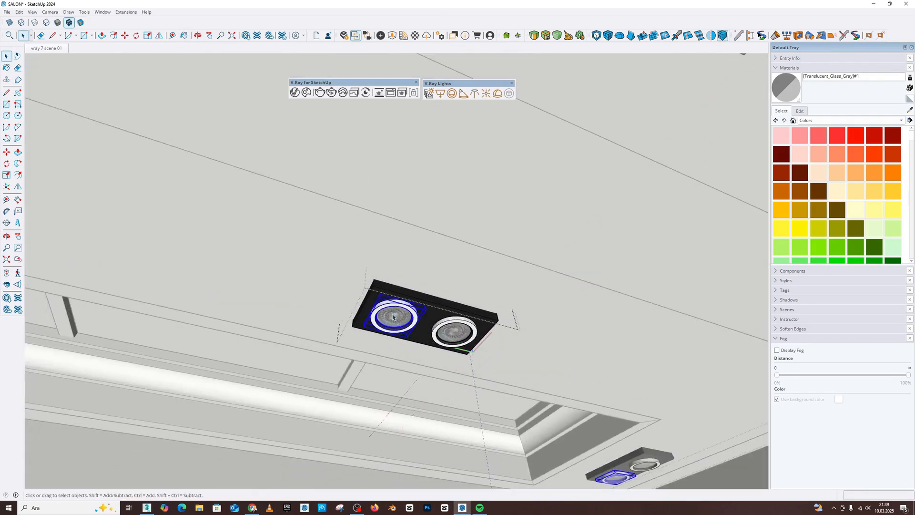
double_click(392, 317)
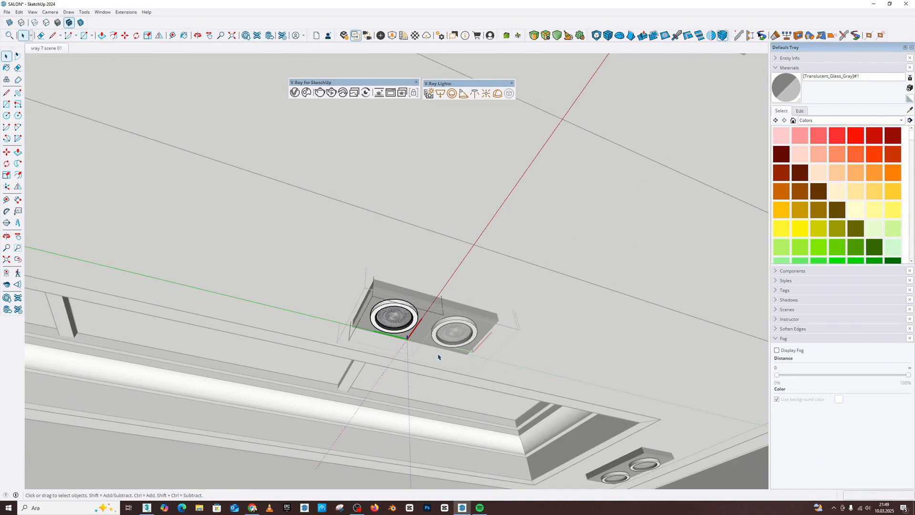
left_click(490, 268)
left_click(483, 266)
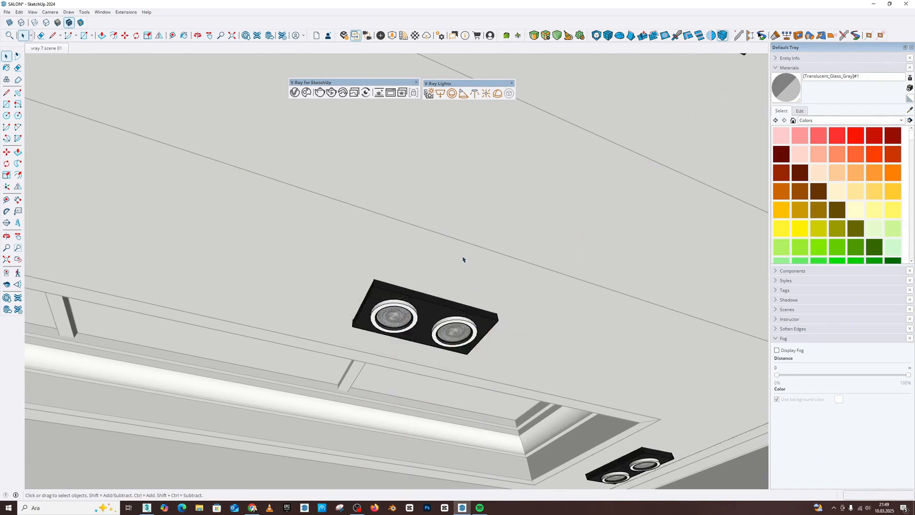
Leave the spotlight group's editing mode and save the model.
left_click(464, 260)
left_click(2, 10)
left_click(19, 50)
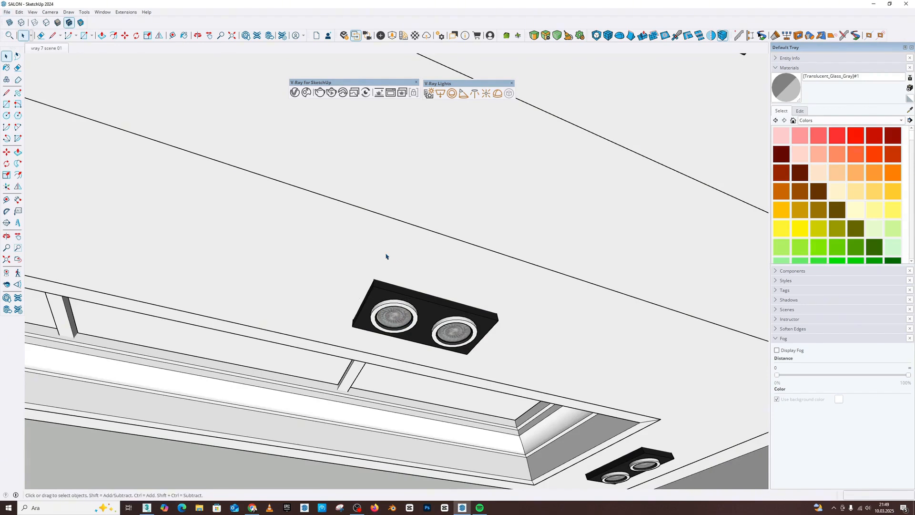
Open the nested lamp component of a double ceiling spotlight for editing.
middle_click_drag(363, 178, 421, 175)
scroll(412, 198, "up", 2)
left_click(412, 199)
double_click(413, 199)
double_click(413, 200)
double_click(416, 217)
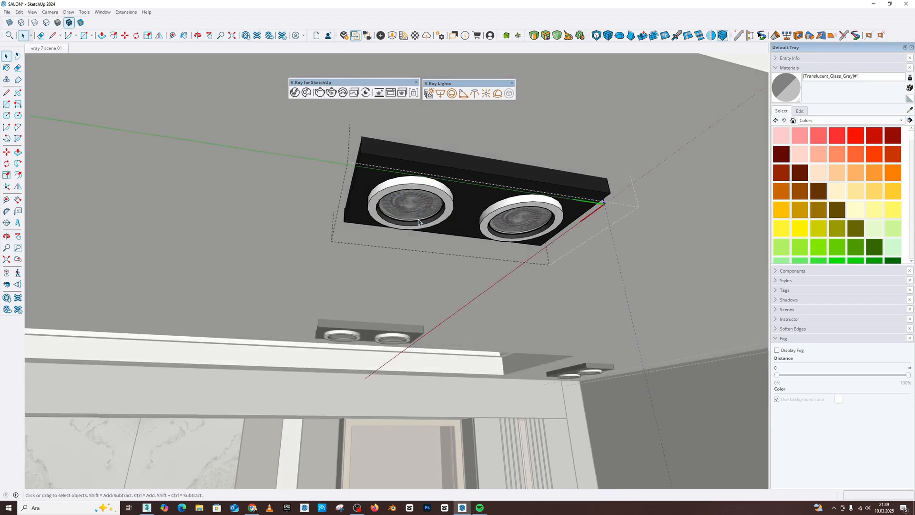
middle_click_drag(418, 222, 411, 191)
double_click(417, 209)
left_click(418, 205)
double_click(417, 207)
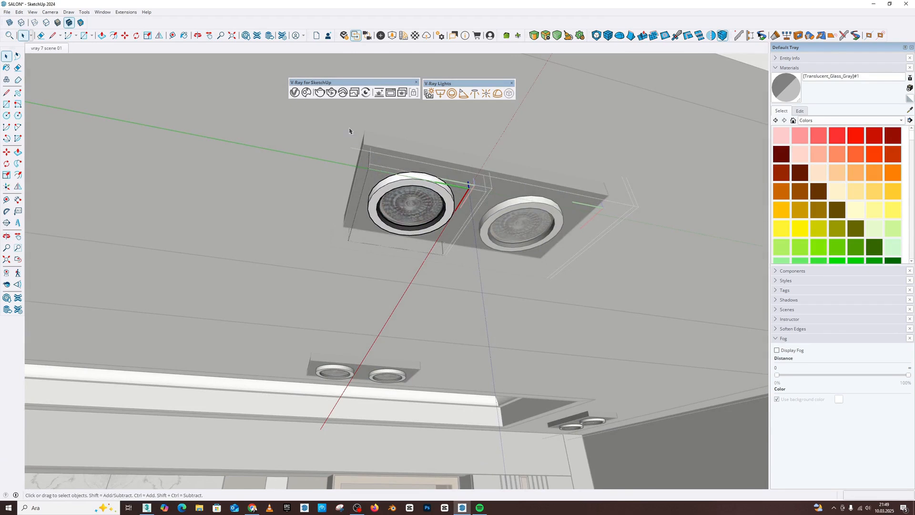
Draw a V-Ray rectangle light across the lamp's lens inside the component, facing down into the room.
left_click(440, 93)
scroll(448, 190, "up", 3)
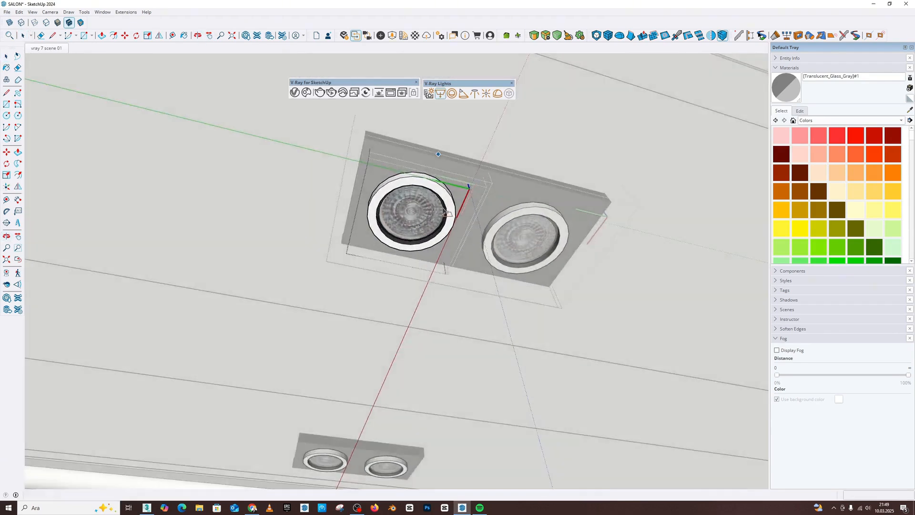
left_click(446, 183)
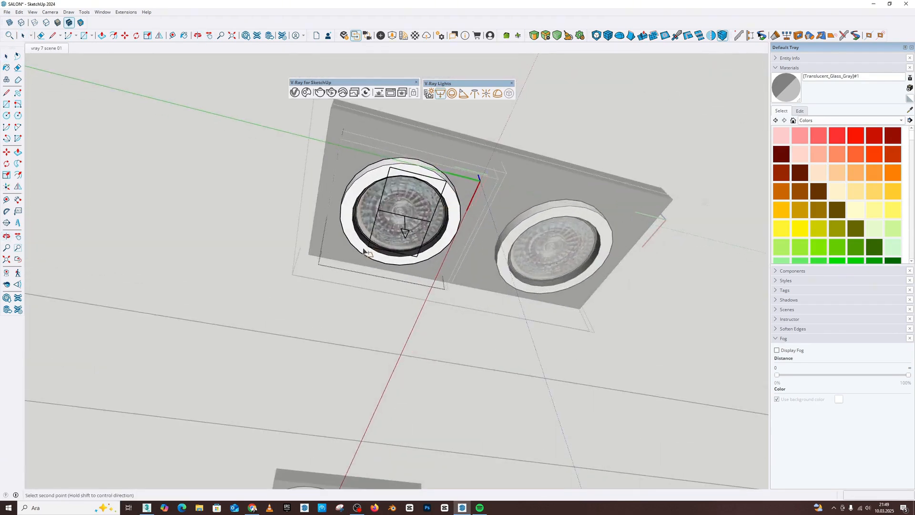
left_click(363, 255)
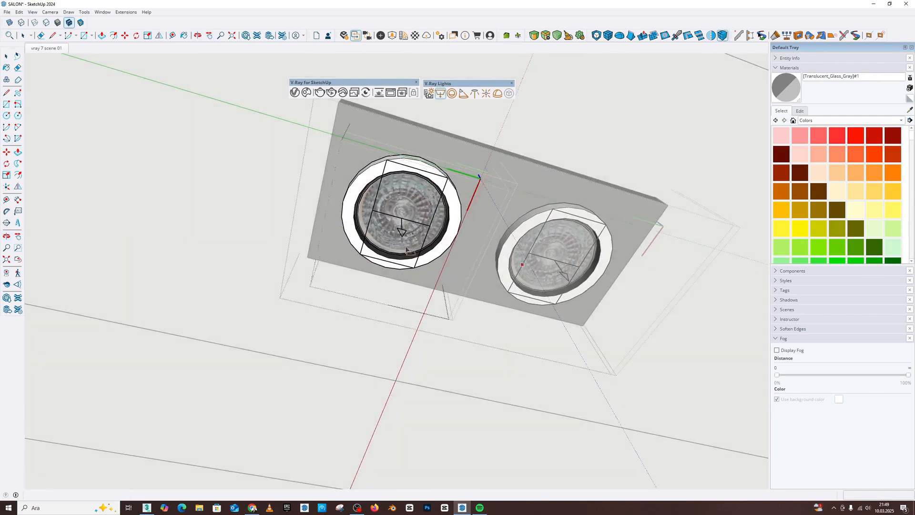
scroll(476, 245, "down", 3)
scroll(460, 270, "down", 2)
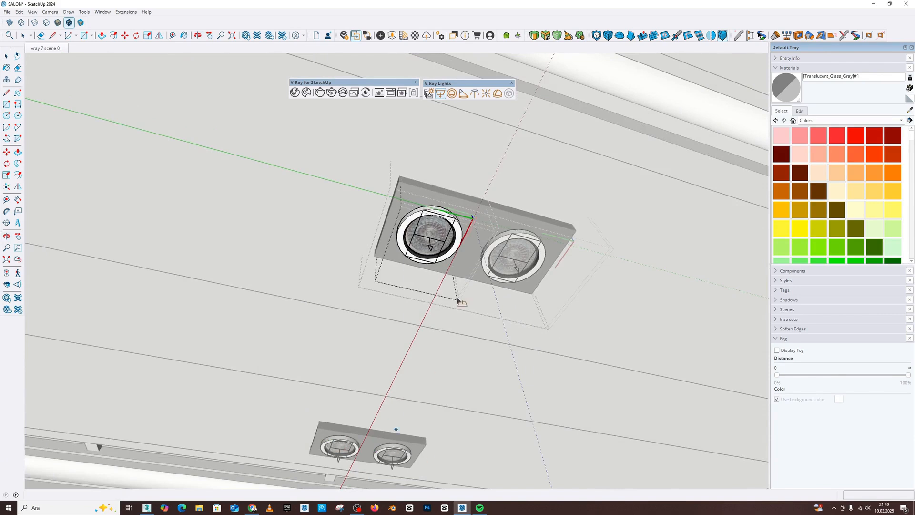
scroll(458, 300, "up", 4)
key("space")
scroll(429, 262, "up", 2)
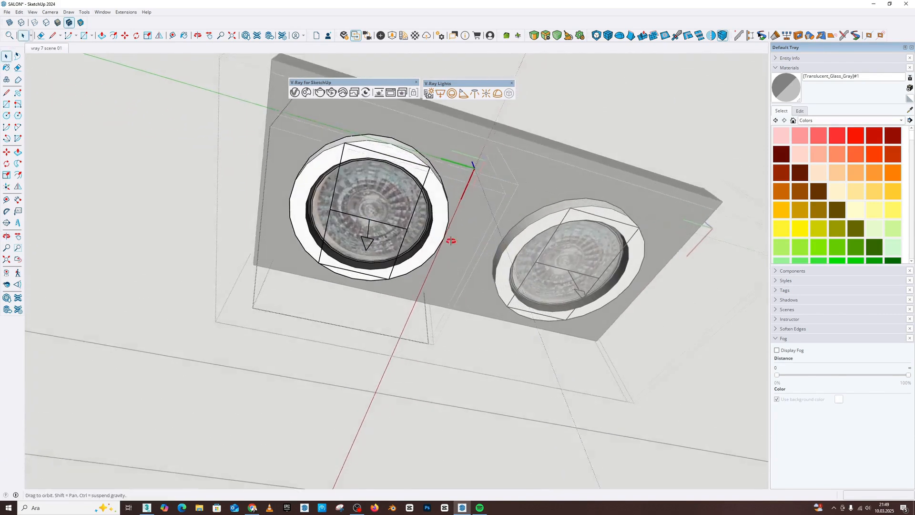
Scale the rectangle light on all four sides so it spans the spotlight's whole outer ring.
left_click(403, 227)
left_click(6, 175)
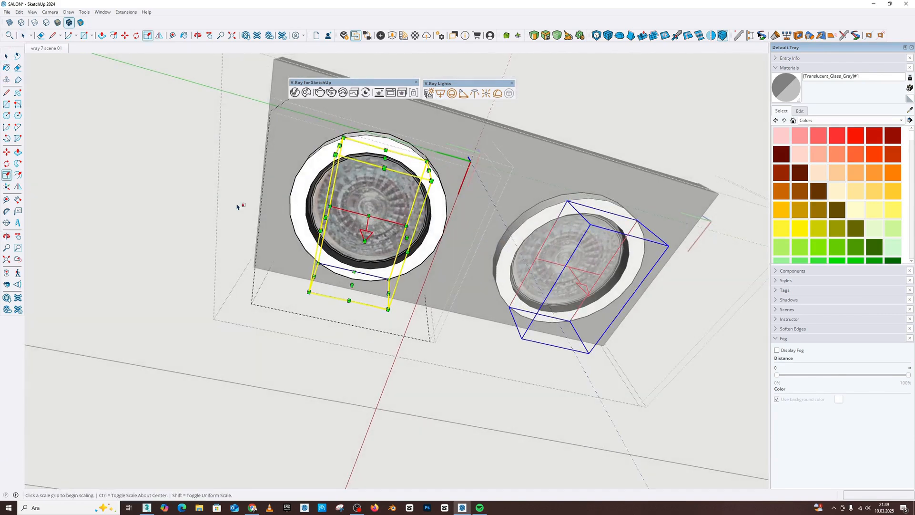
left_click(406, 226)
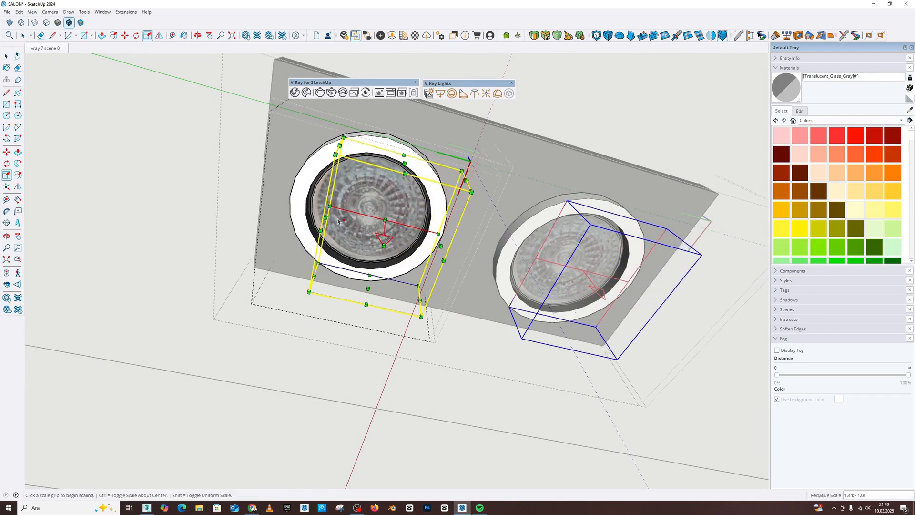
left_click(296, 210)
left_click(386, 160)
left_click(394, 138)
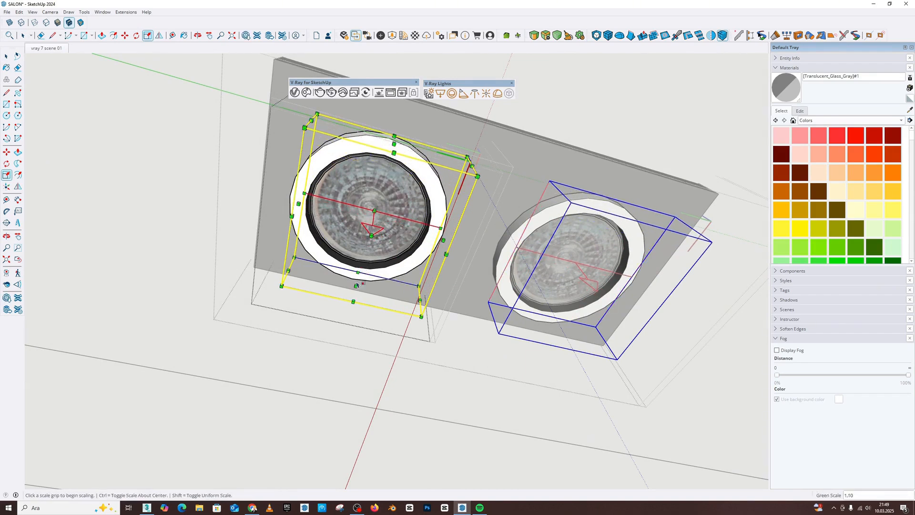
left_click(358, 272)
left_click(355, 285)
Leave the editing mode of the nested lamp component and the spotlight around it.
scroll(363, 286, "down", 2)
middle_click_drag(374, 272, 350, 324)
scroll(305, 229, "down", 2)
middle_click_drag(277, 214, 294, 184)
key("space")
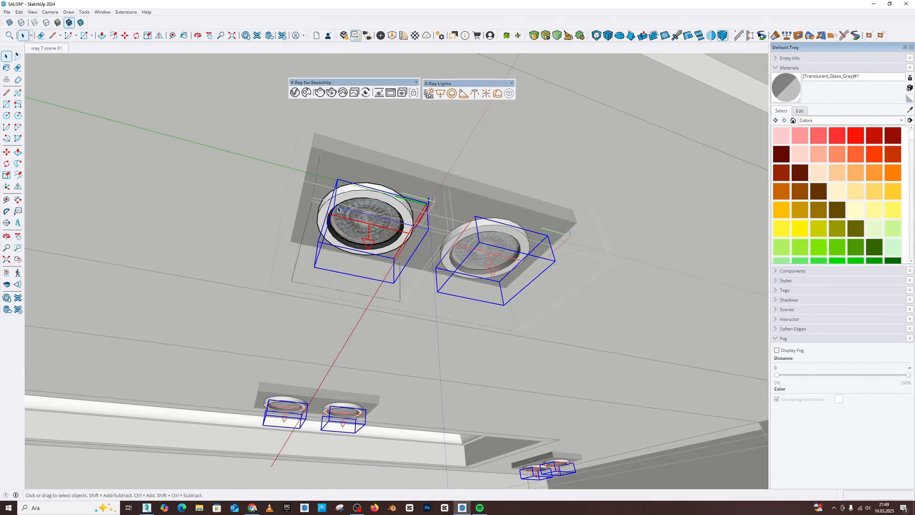
middle_click_drag(350, 208, 453, 212)
key("Escape")
key("Escape")
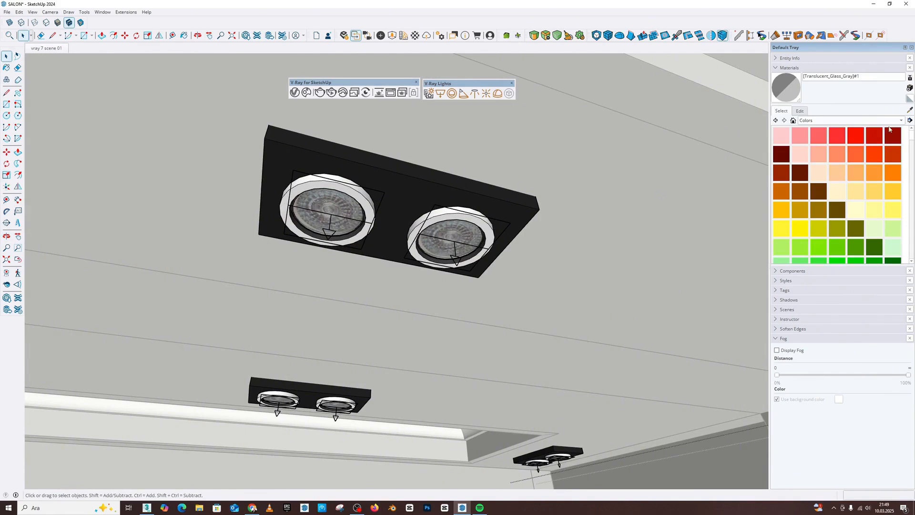
Sample the spotlight frame's black material, make it editable in V-Ray and set its reflection color to full white.
left_click(910, 110)
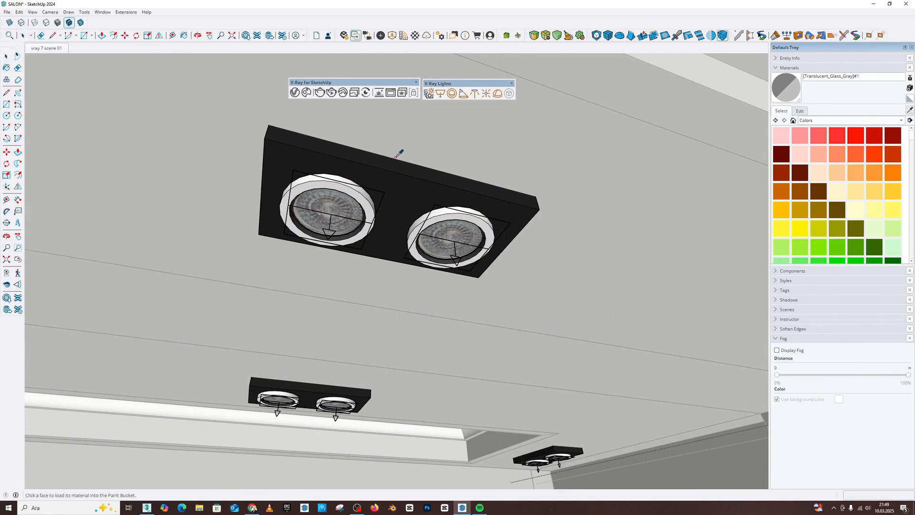
left_click(402, 162)
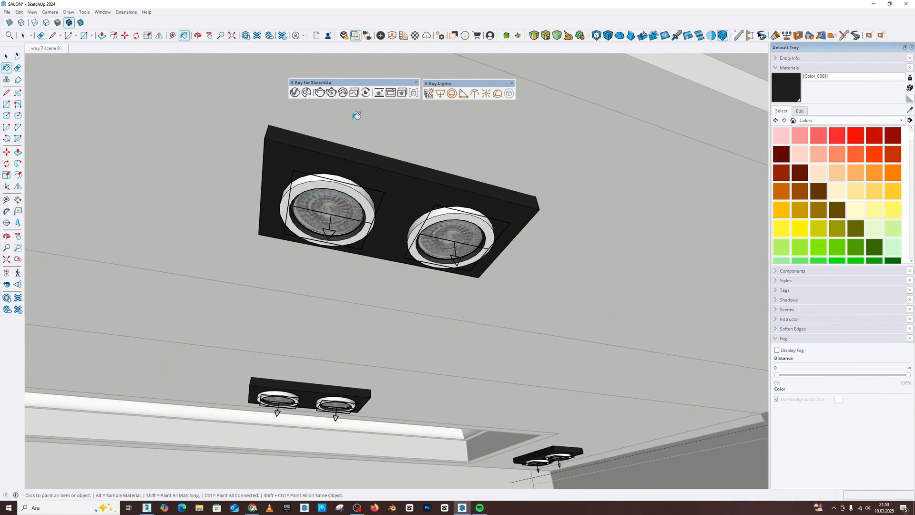
left_click(295, 93)
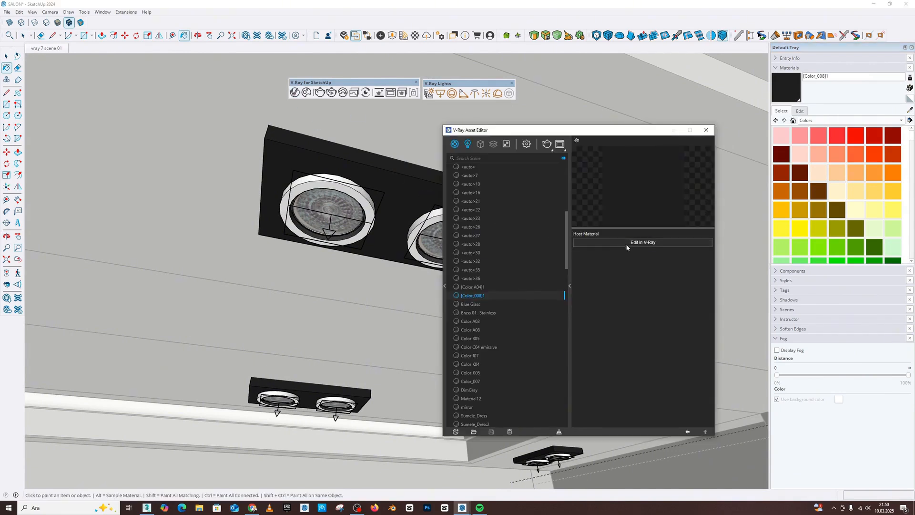
left_click(638, 243)
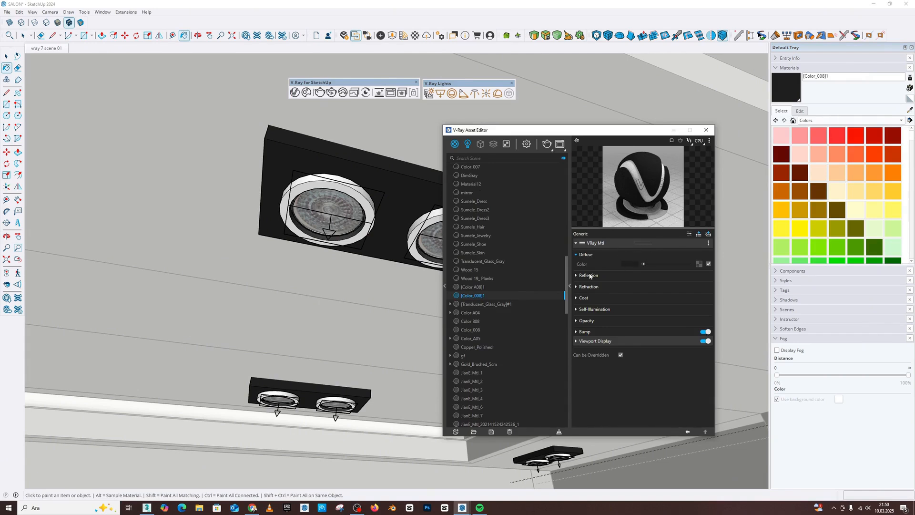
left_click(639, 276)
left_click_drag(644, 284, 690, 285)
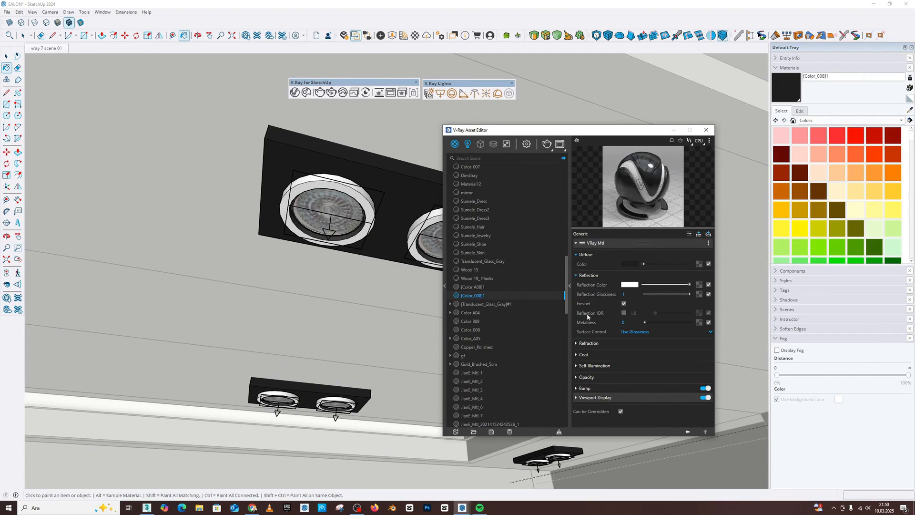
Try reflection IOR values of 5 and 30 on the black frame material.
left_click(639, 315)
key("Return")
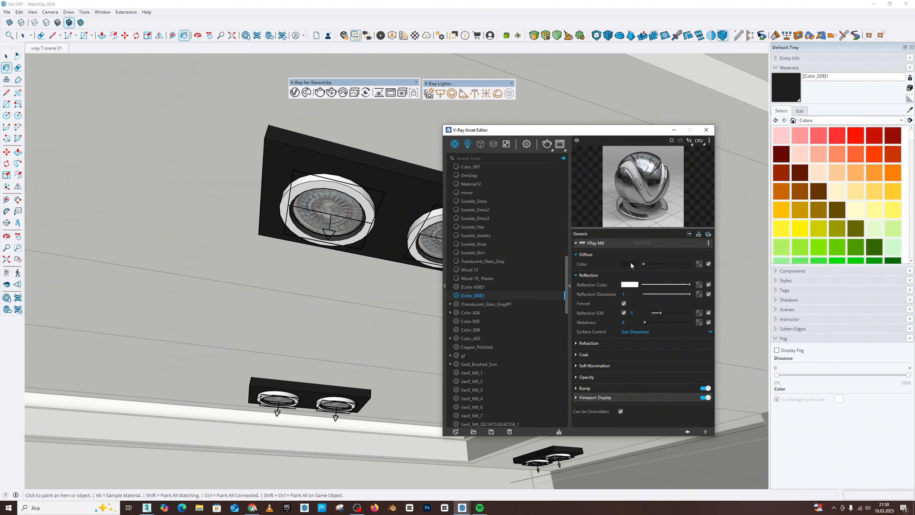
left_click(636, 312)
type("30")
key("Return")
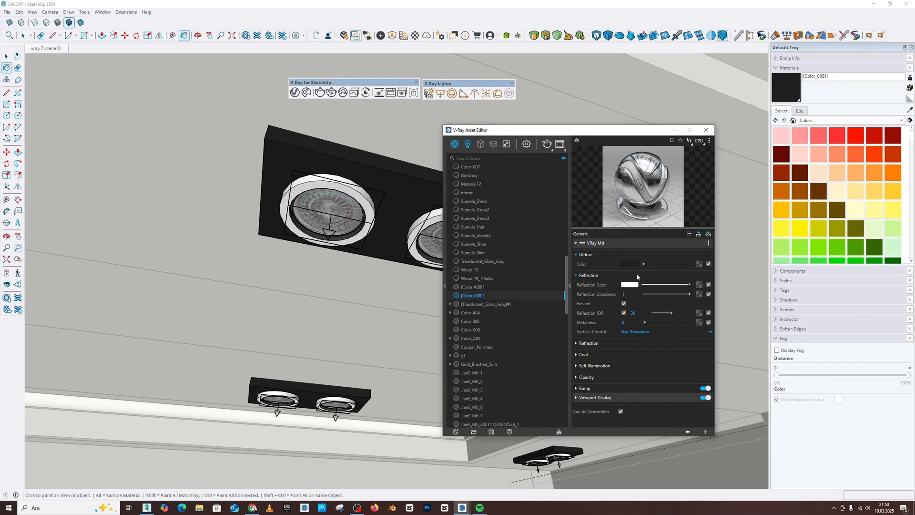
Set the black frame material's reflection IOR to 10.
left_click_drag(638, 313, 626, 314)
type("10")
key("Return")
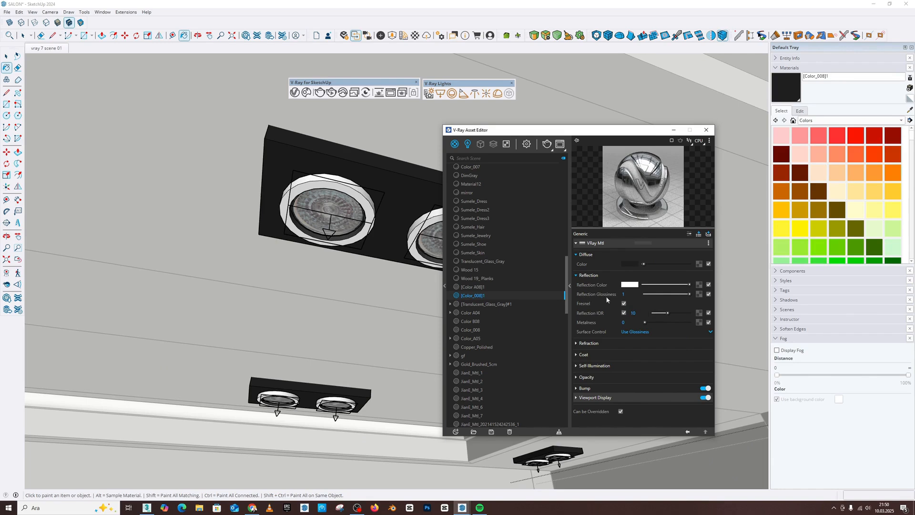
Set the black frame material's reflection glossiness to 0.61 and put the asset editor away.
left_click_drag(689, 294, 662, 294)
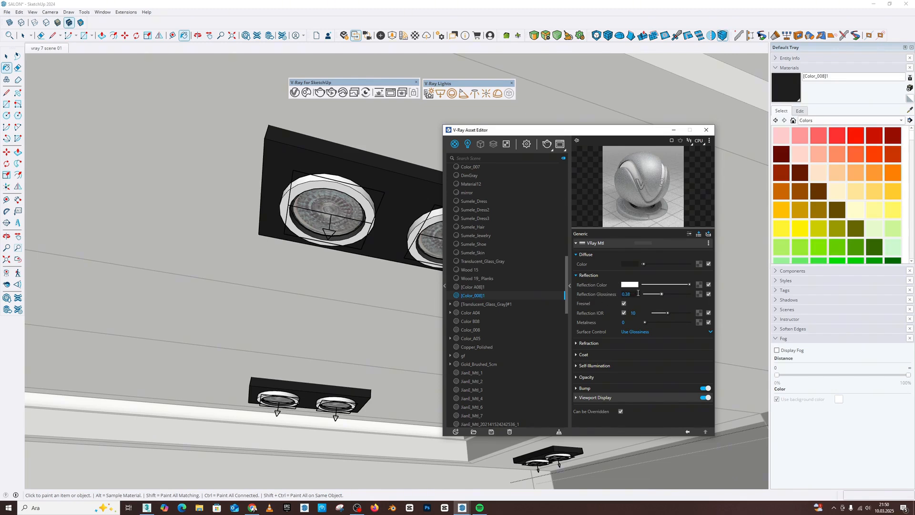
left_click(665, 296)
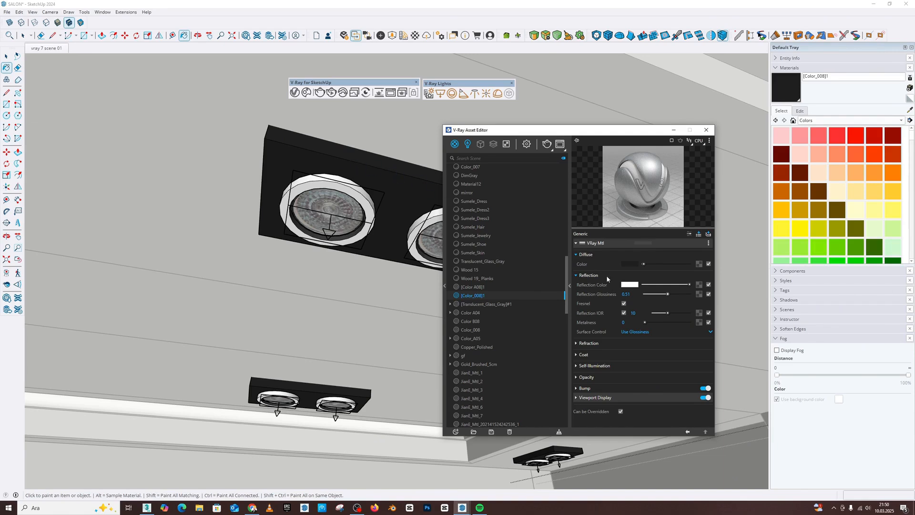
left_click_drag(661, 294, 657, 295)
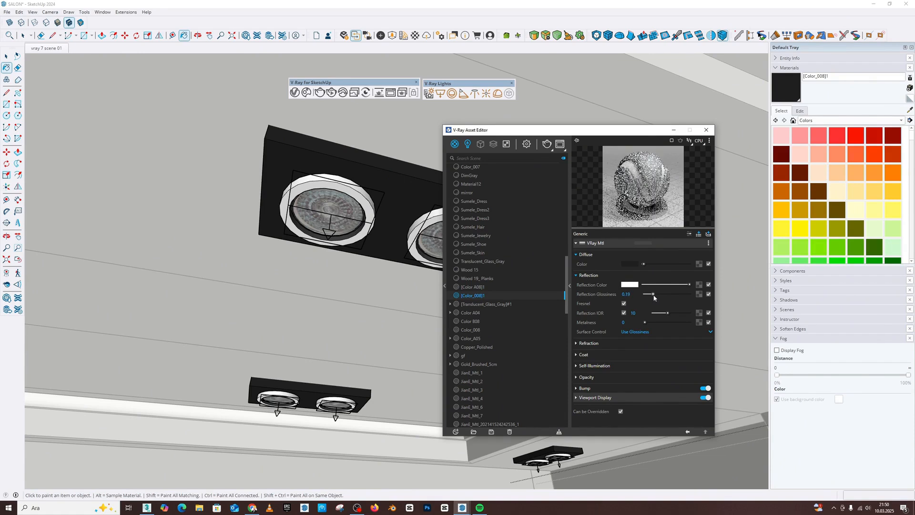
left_click_drag(658, 295, 672, 298)
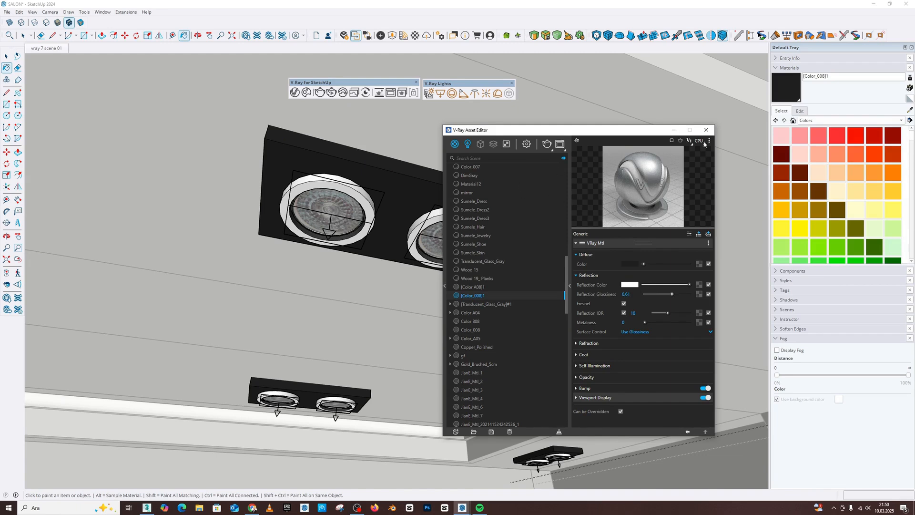
left_click(676, 129)
Return to the saved camera view "vray 7 scene 01" of the living room.
scroll(461, 239, "down", 4)
middle_click_drag(460, 240, 370, 235)
left_click(7, 57)
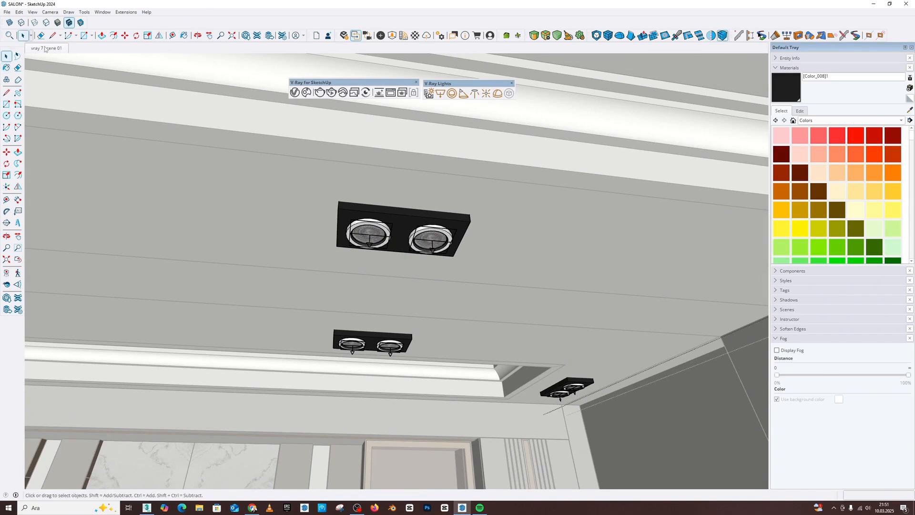
scroll(302, 178, "down", 6)
scroll(288, 178, "down", 8)
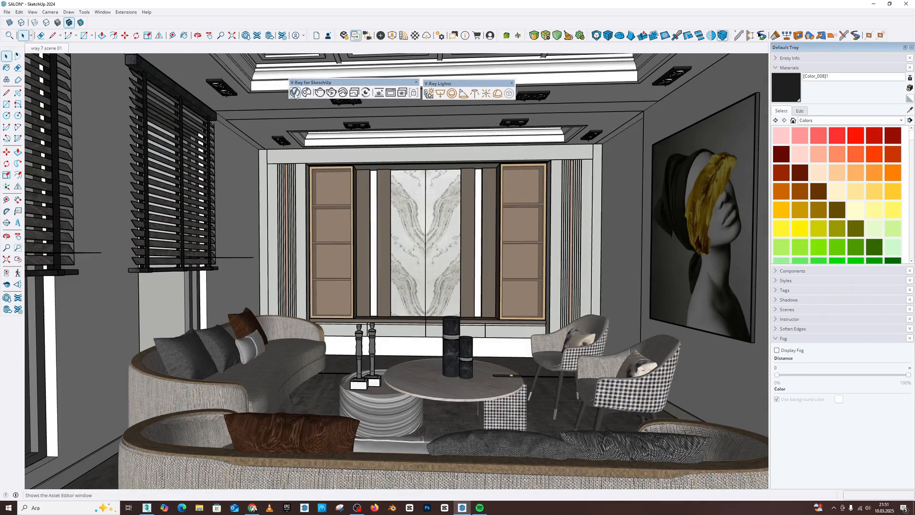
Set the V-Ray render quality to High and start rendering the living room scene.
left_click(295, 93)
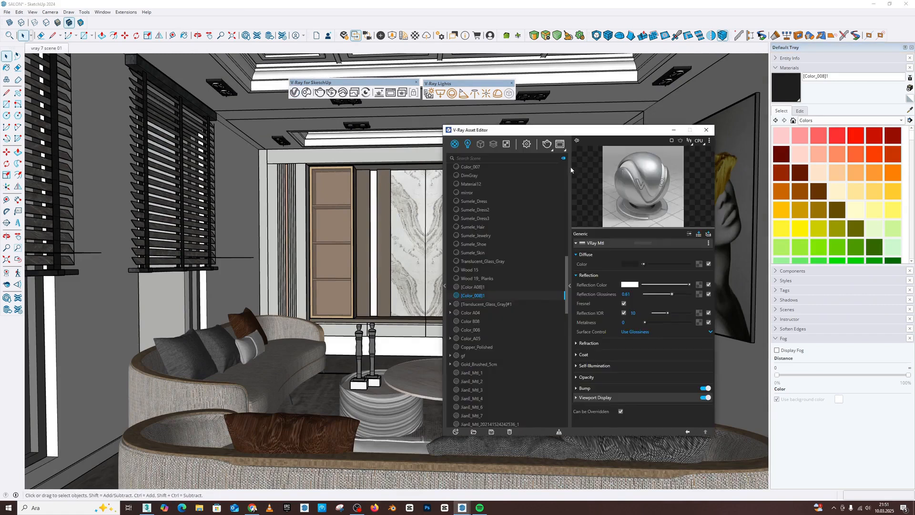
scroll(519, 180, "up", 2)
left_click_drag(542, 188, 553, 188)
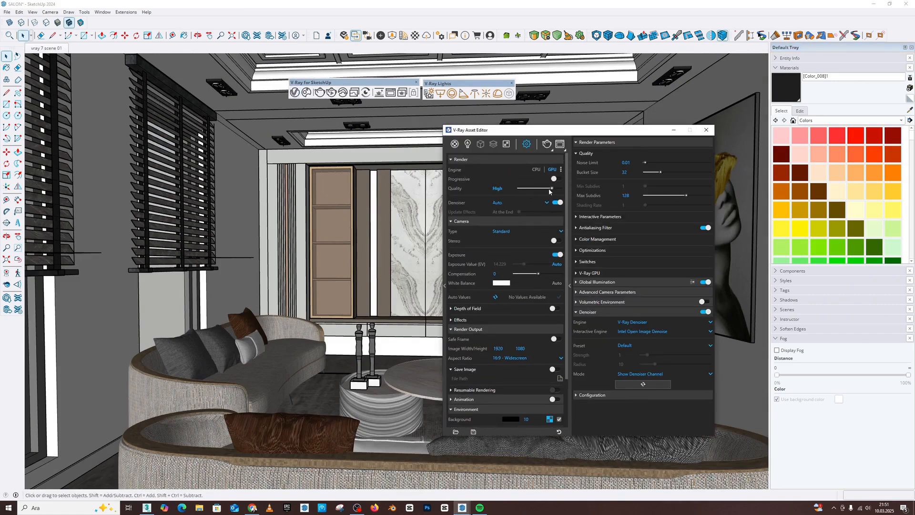
left_click(547, 143)
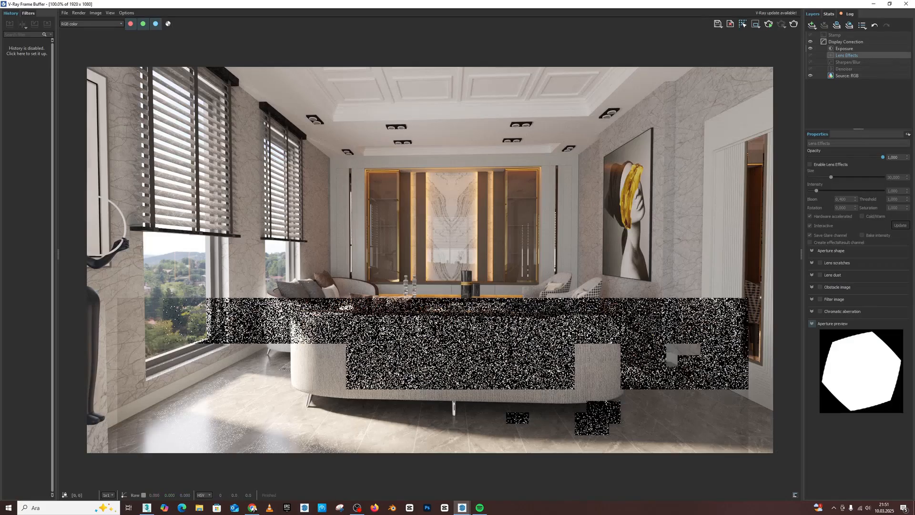